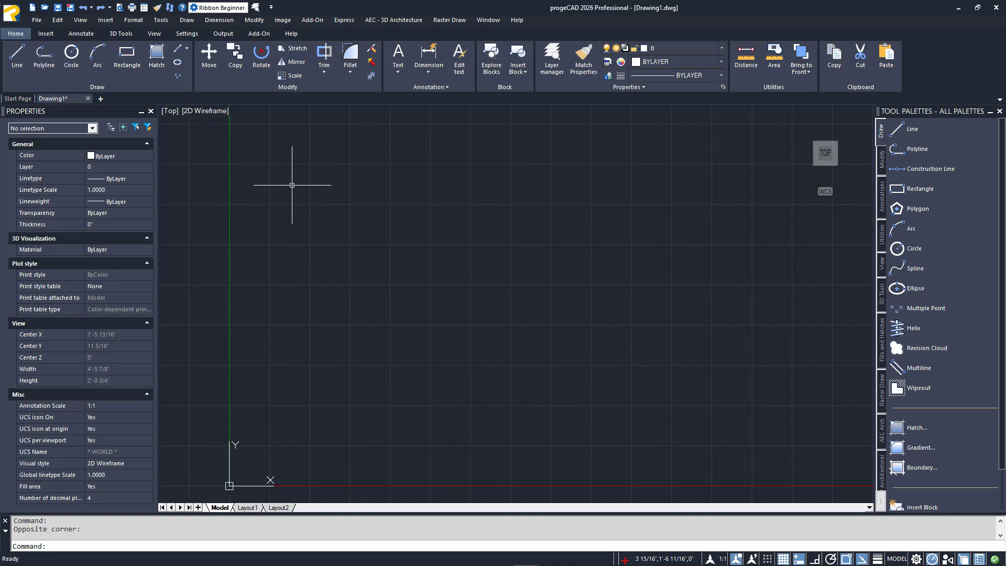
- Switch to the Ribbon Full workspace with the 3D Tools tab, briefly showing the 3D Tools palette
click(229, 9)
click(235, 21)
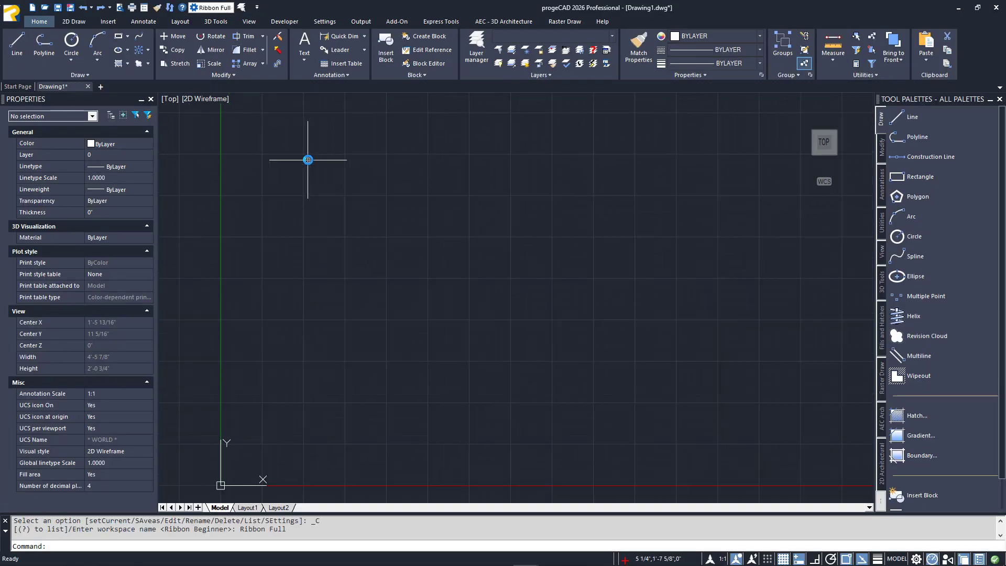
click(221, 21)
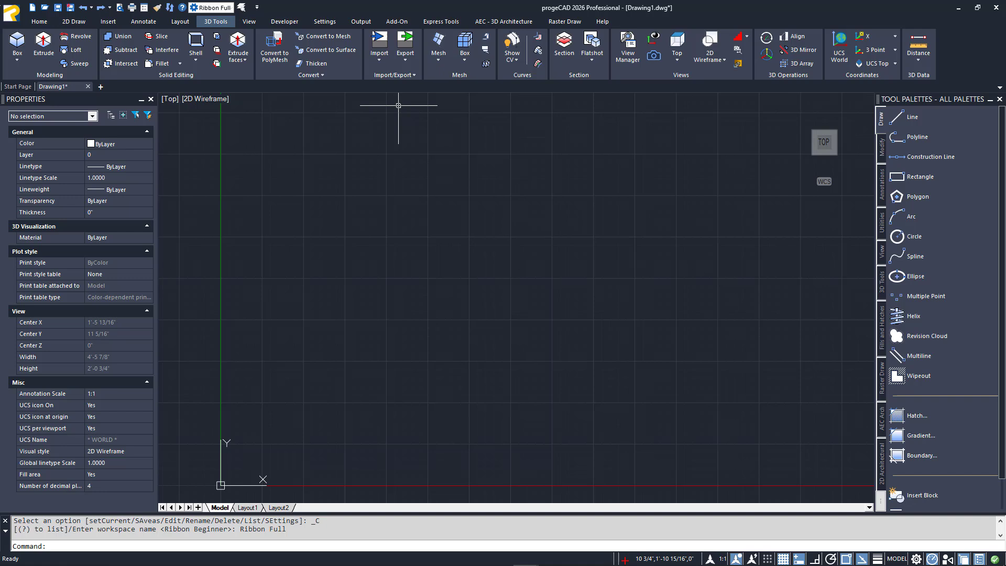
click(882, 281)
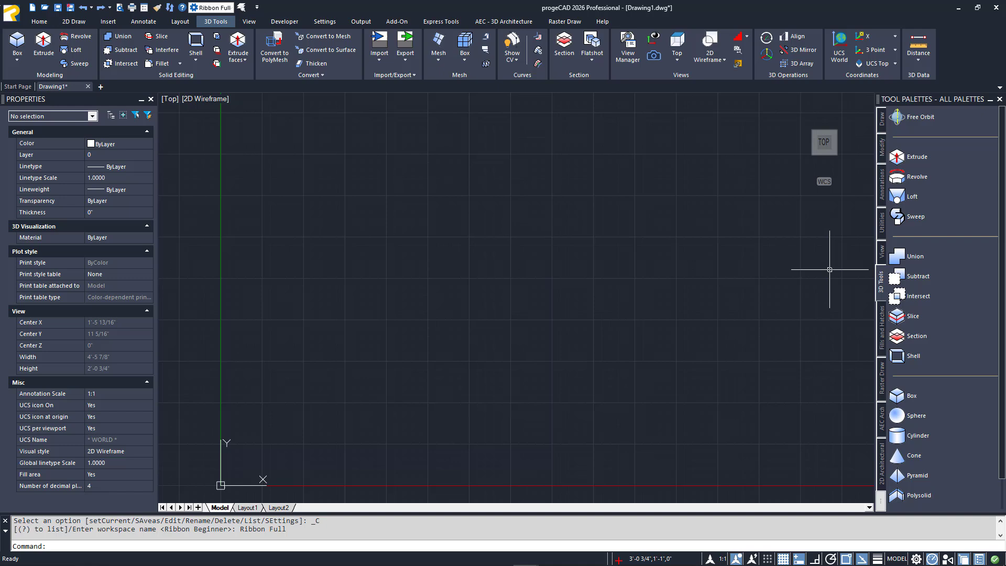
click(881, 119)
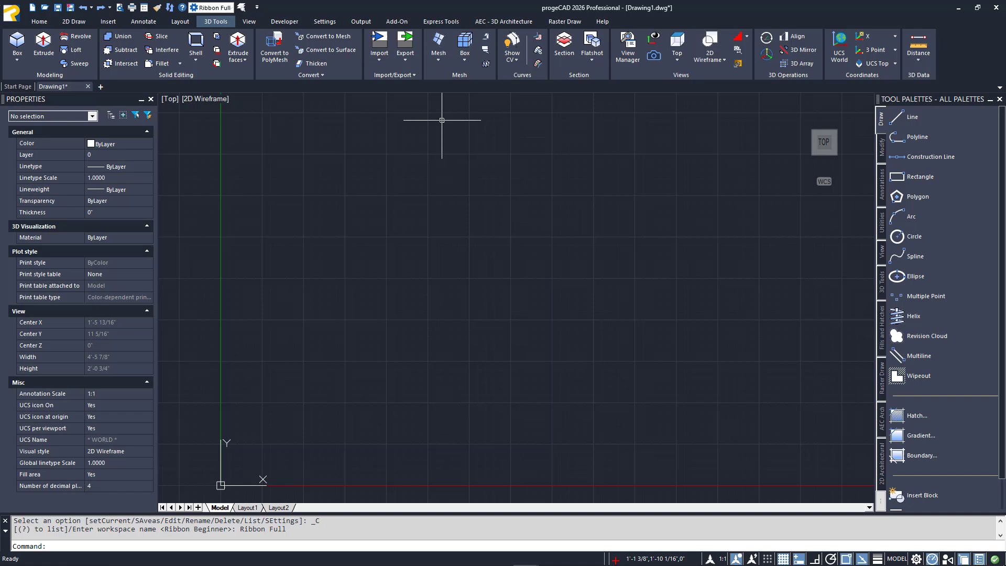
- Browse the Mesh and Box dropdowns, then open the Modeling panel's Box flyout of solid primitives
click(440, 59)
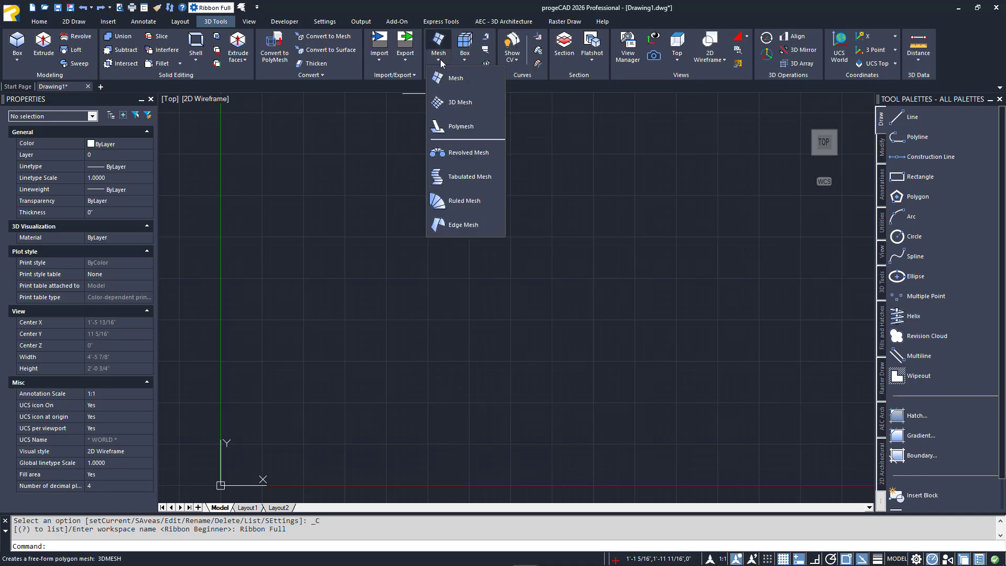
click(407, 106)
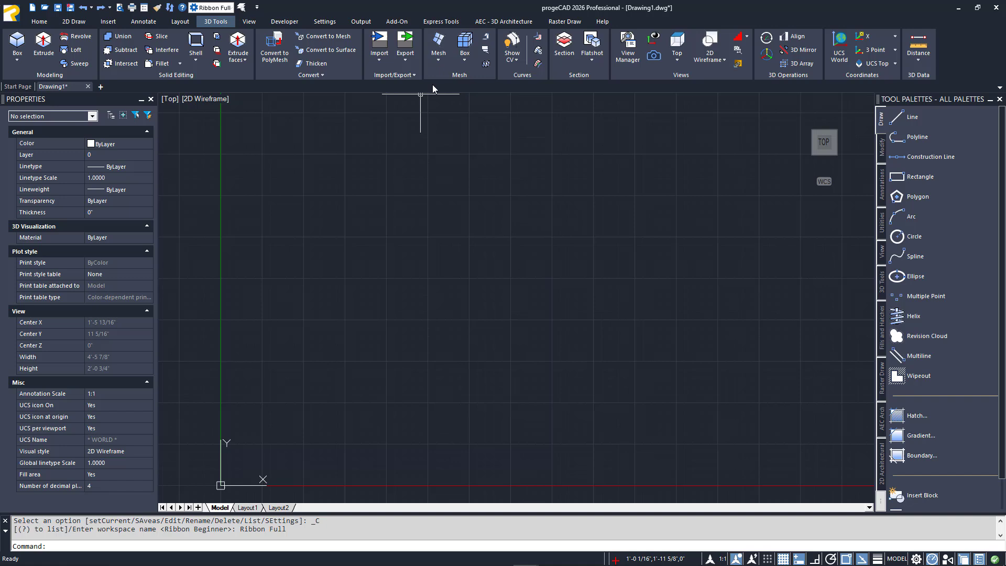
click(463, 61)
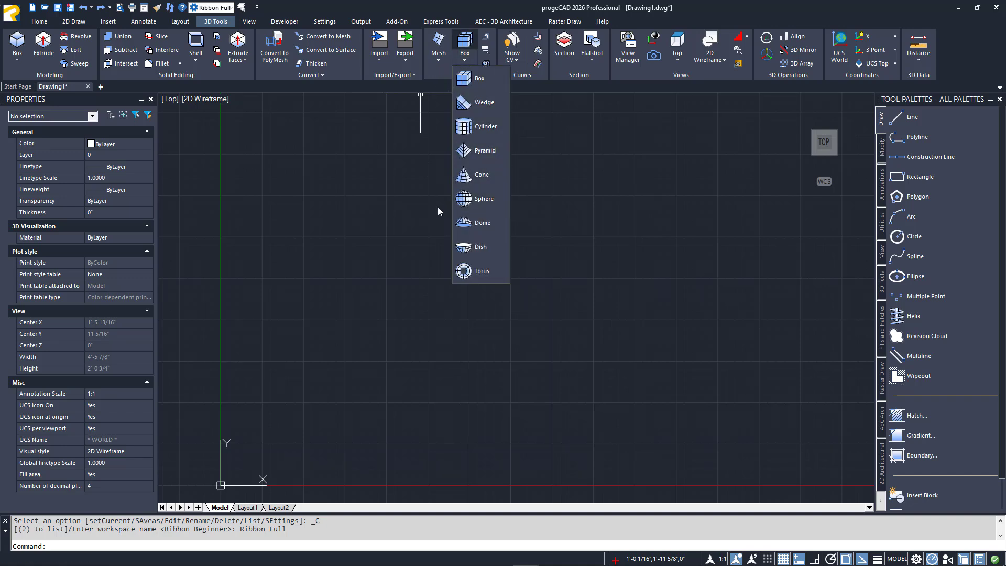
click(439, 151)
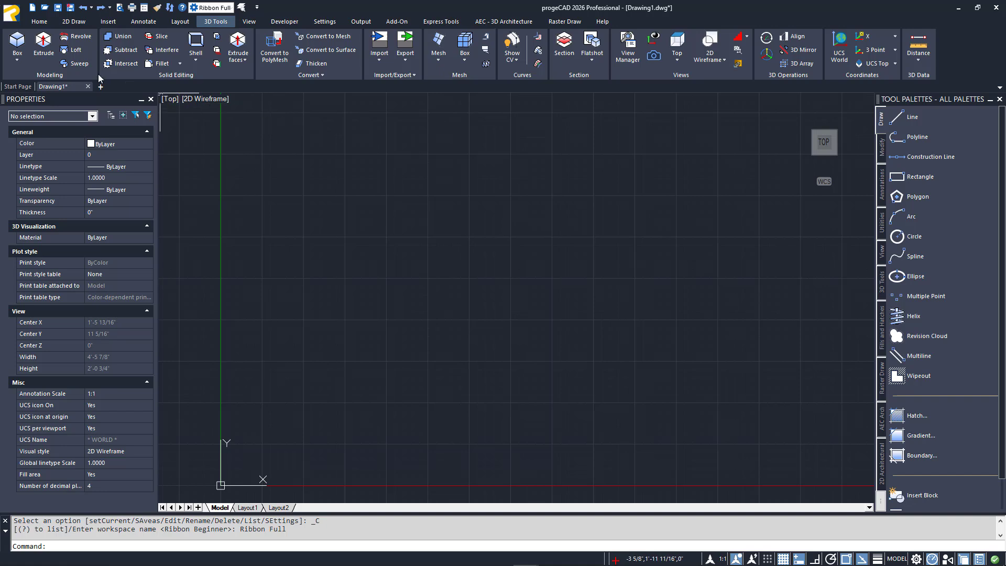
click(29, 58)
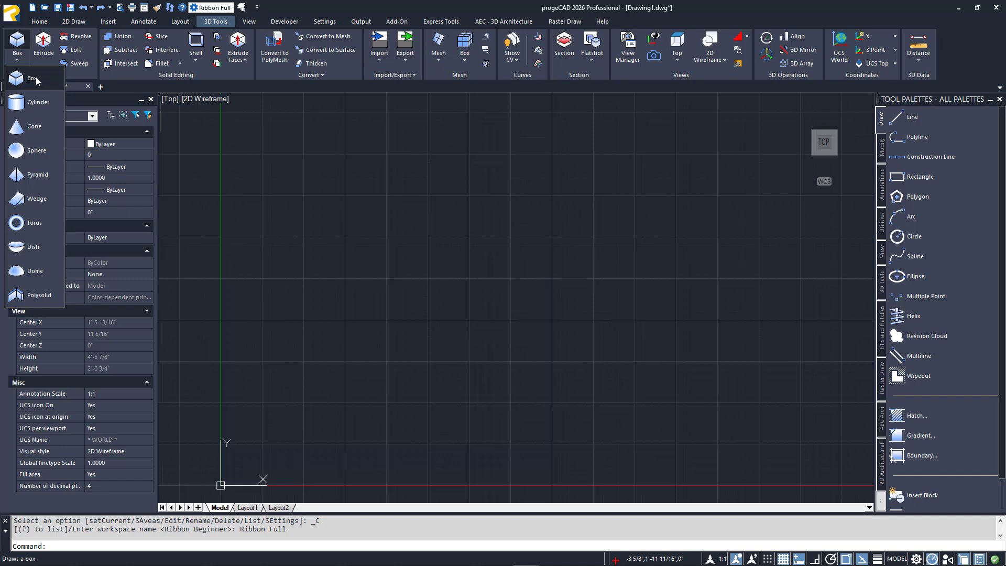
- Preview the SW Isometric preset view, then return the empty drawing to Top view
click(74, 96)
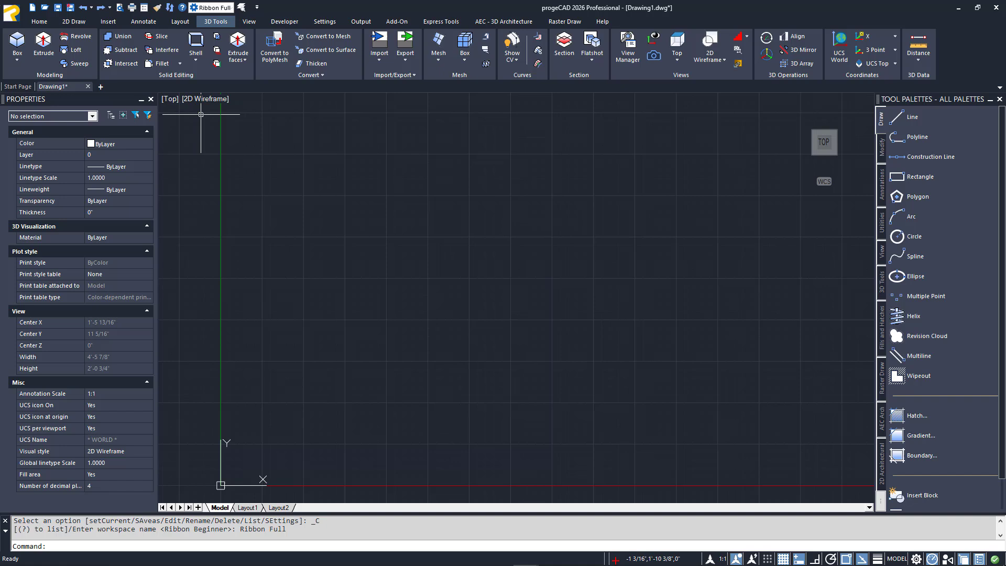
click(175, 99)
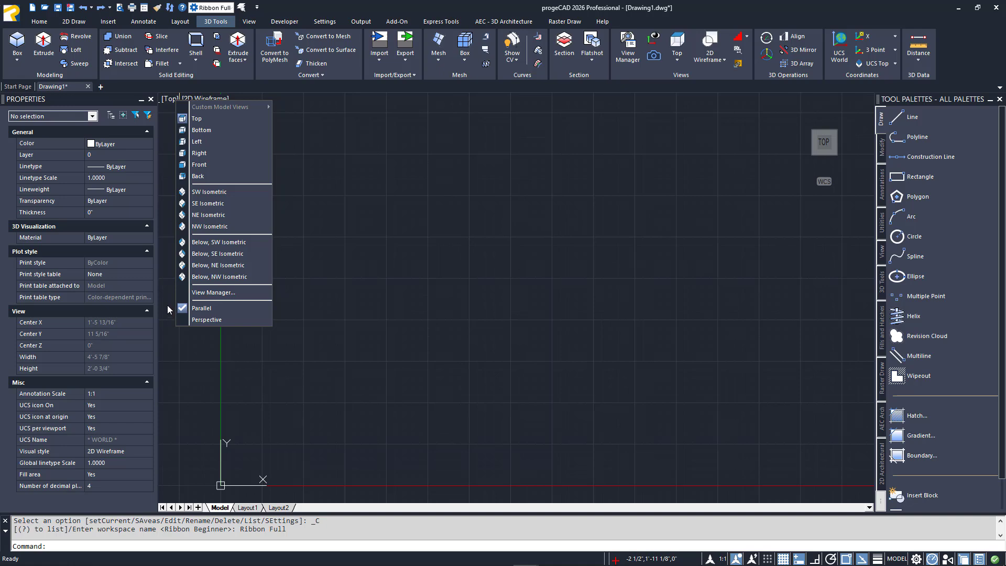
click(205, 192)
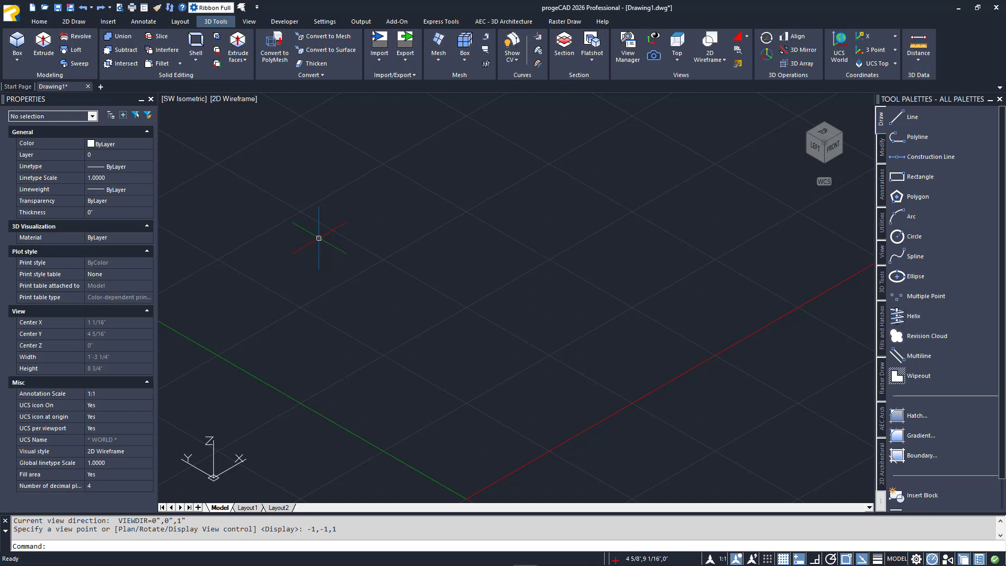
click(186, 102)
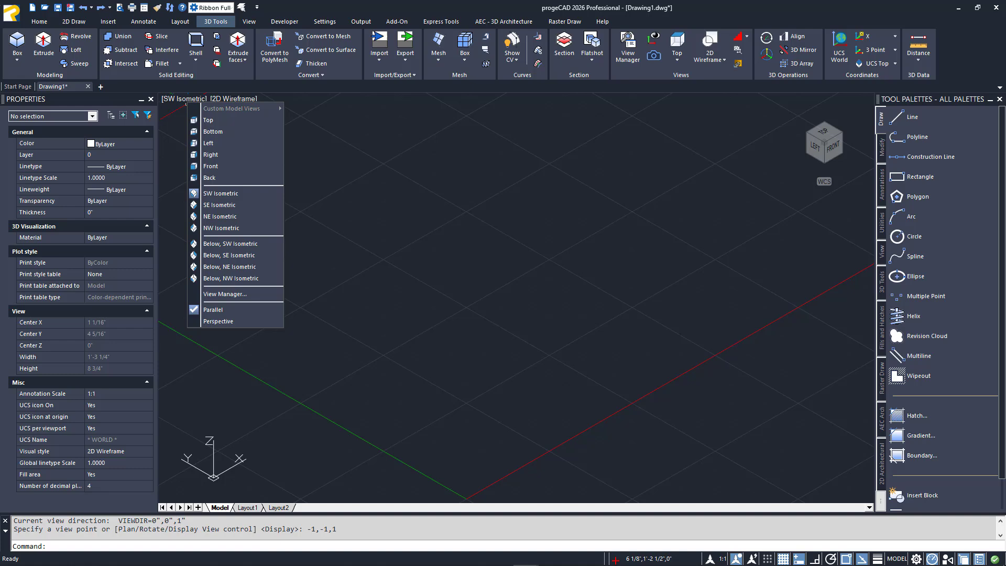
click(209, 122)
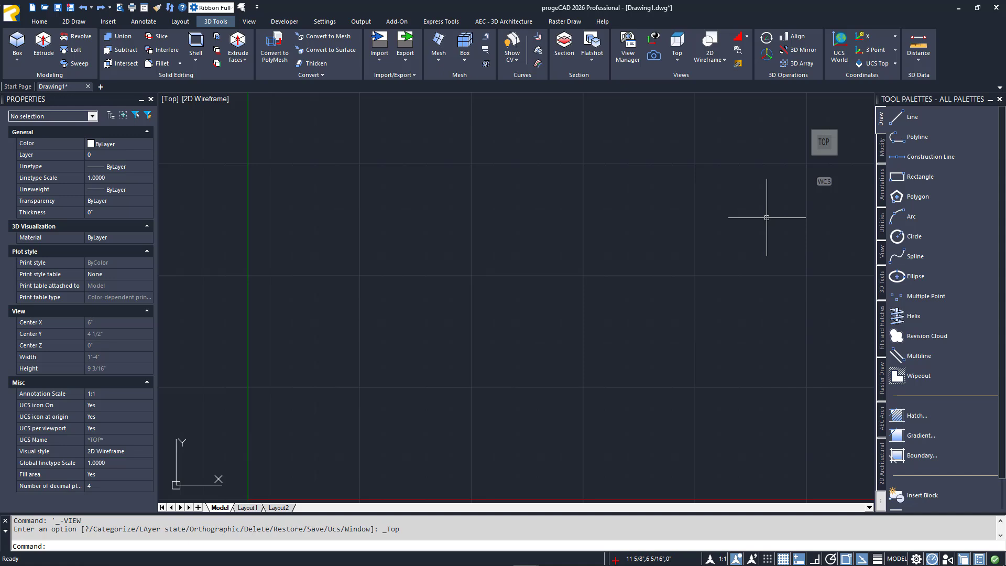
- Check the ViewCube and WCS menus, then click the ViewCube's top-left-front corner for SW Isometric
mouse_move(796, 168)
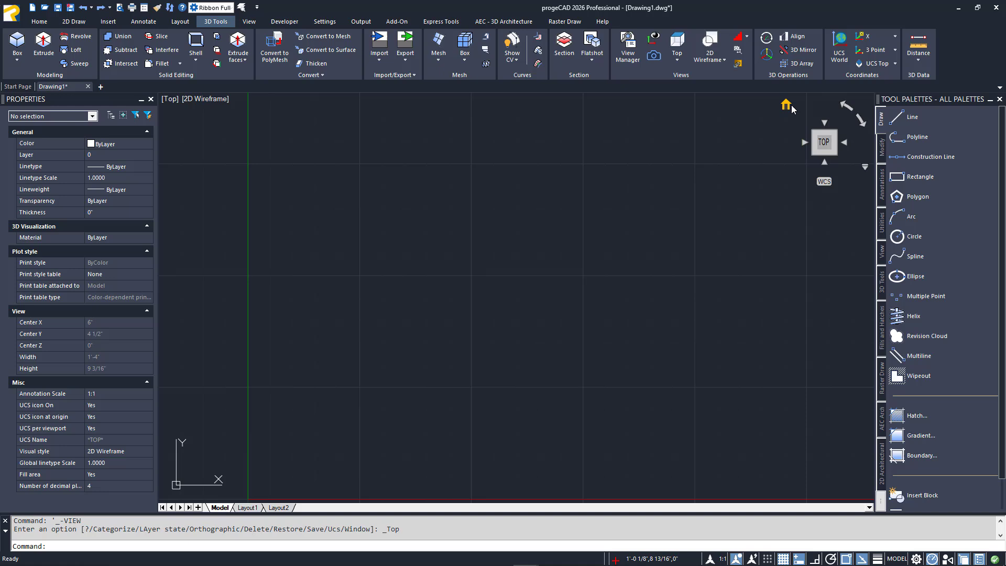
click(865, 168)
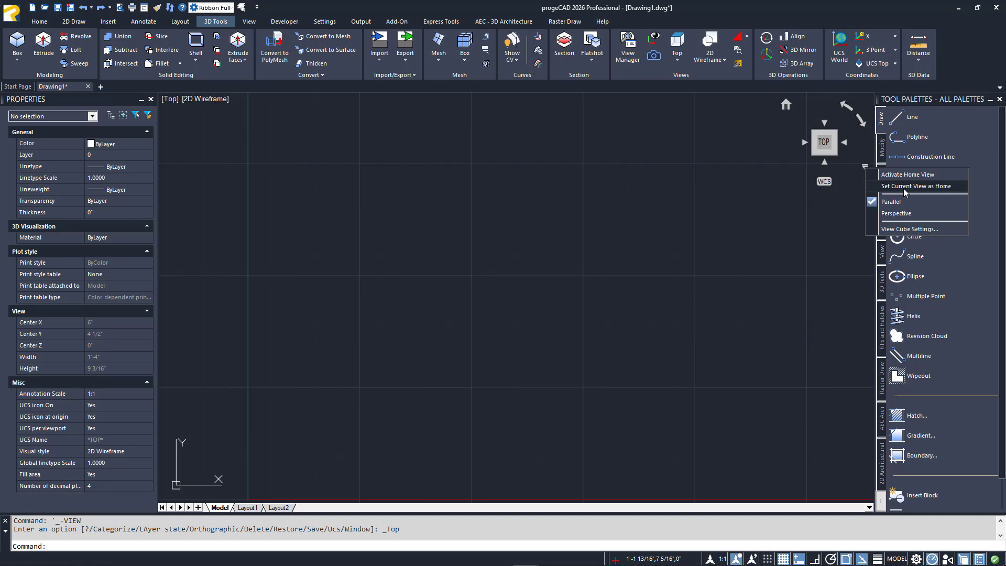
click(865, 168)
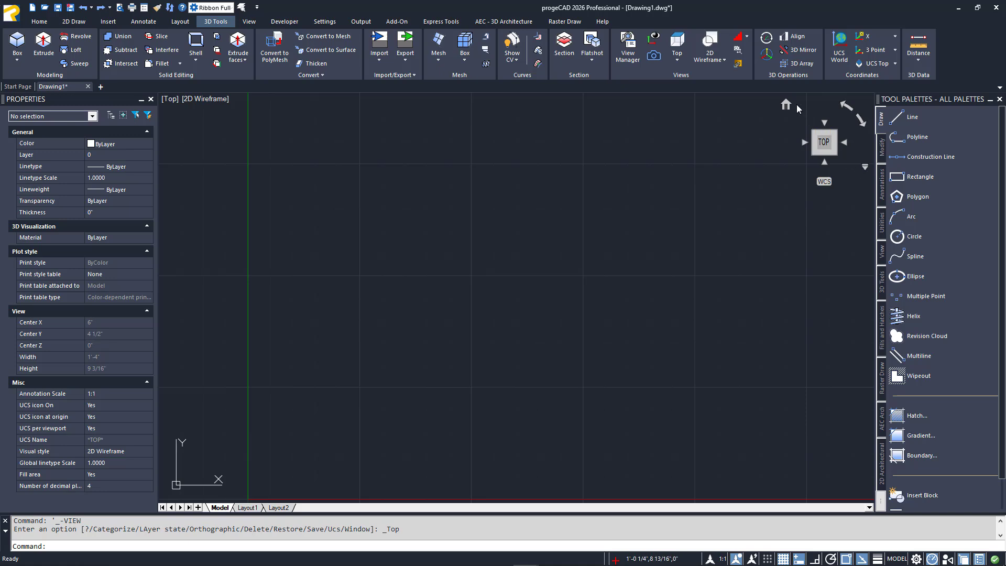
click(830, 181)
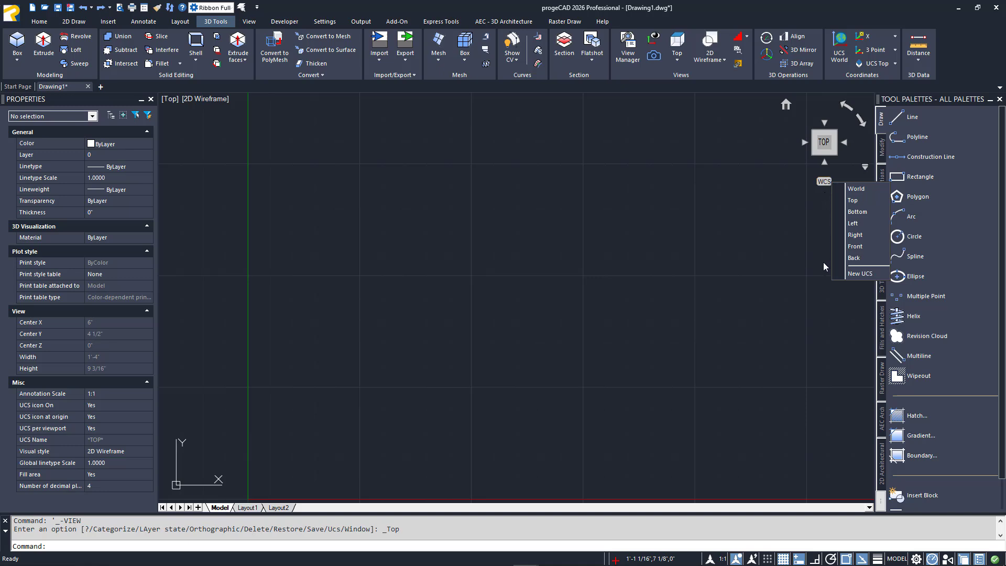
click(824, 181)
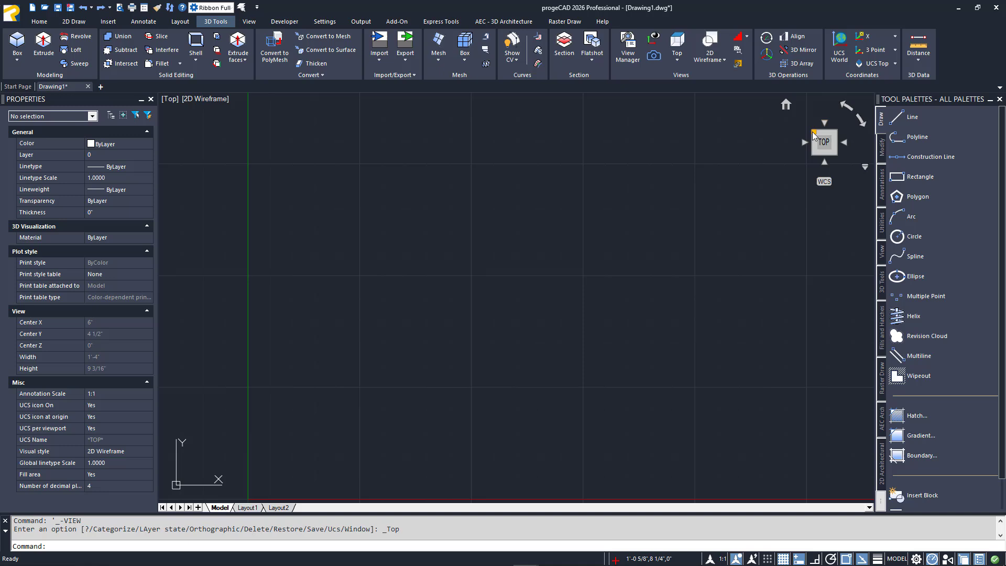
click(814, 155)
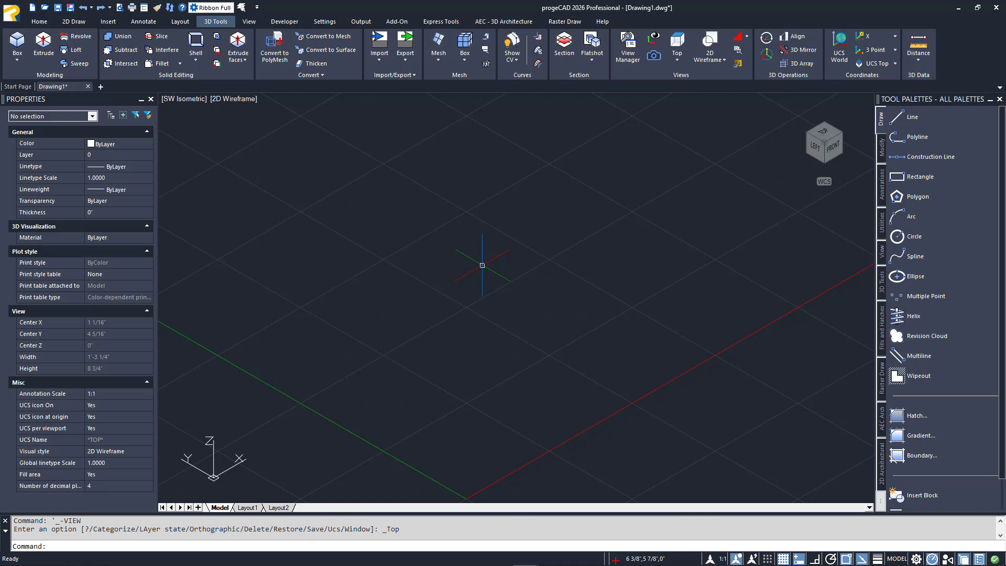
- Draw a cube-shaped box solid from two base corners and a height, then show the View tab
click(17, 41)
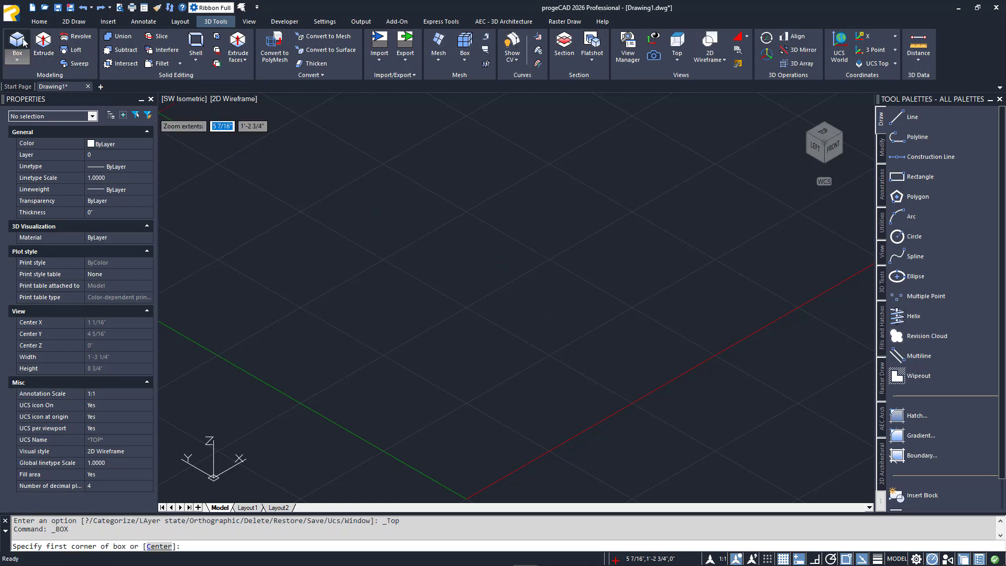
click(378, 256)
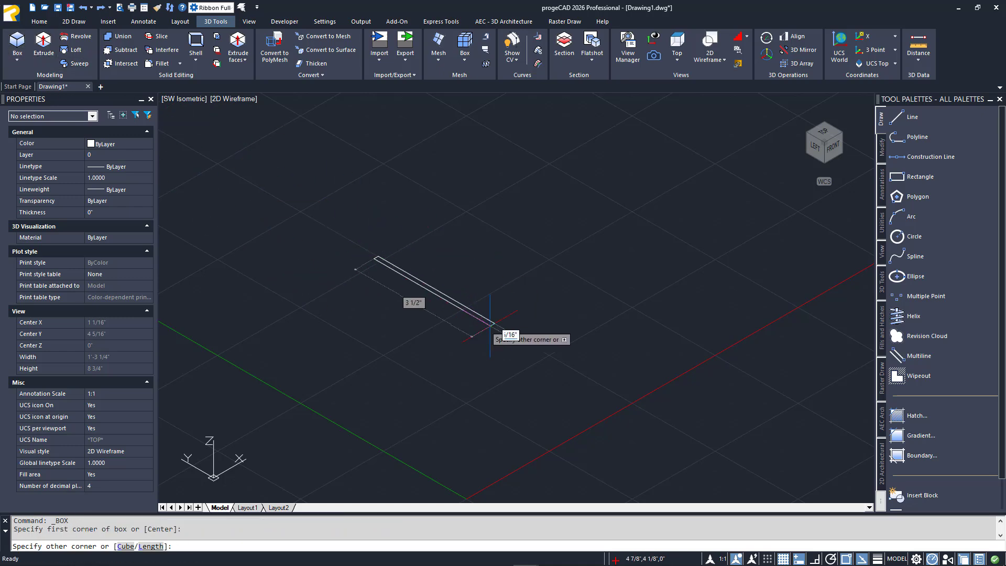
click(404, 394)
click(415, 251)
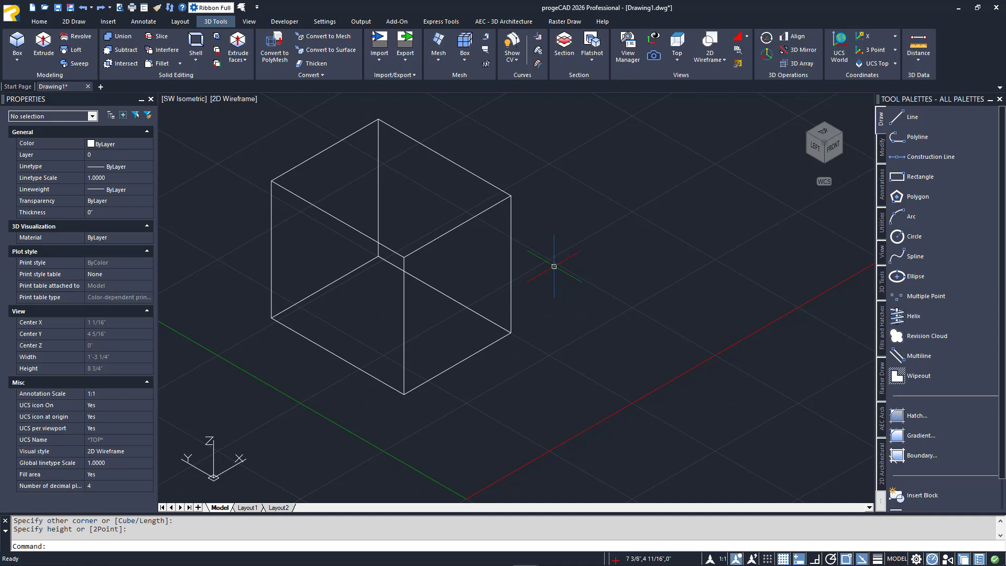
click(252, 23)
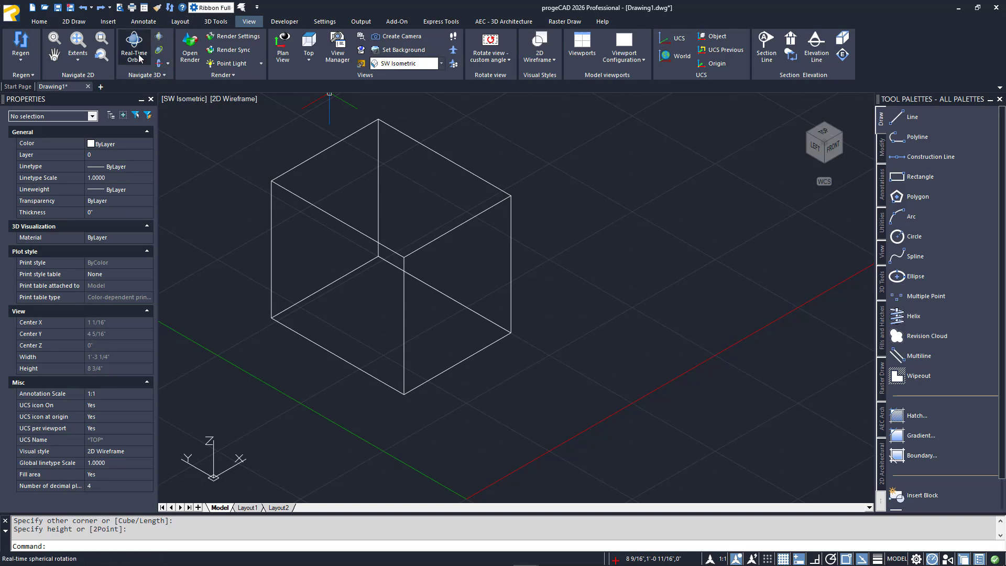
- Check the Navigate 3D options, then orbit the wireframe box to a custom viewing angle
click(142, 75)
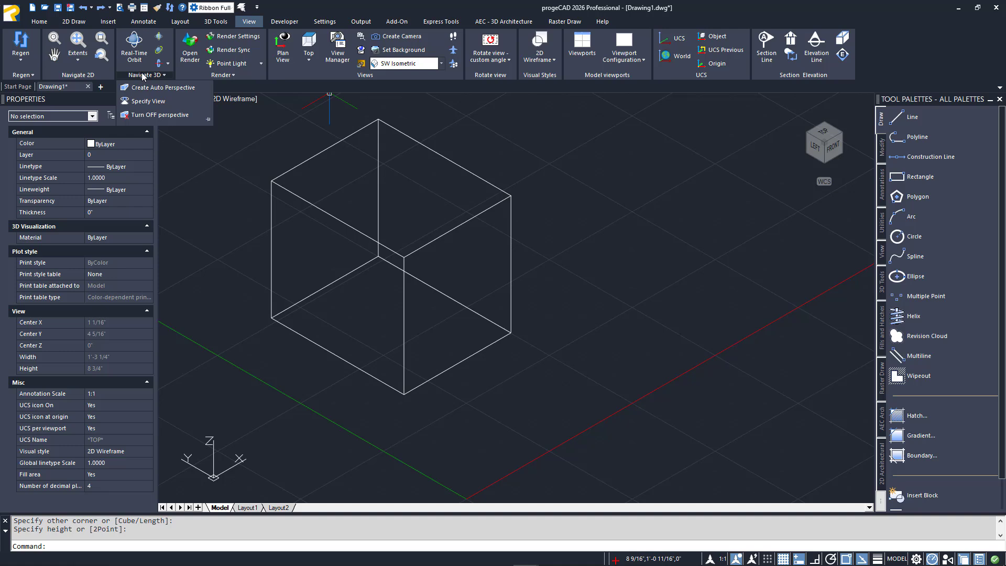
click(256, 158)
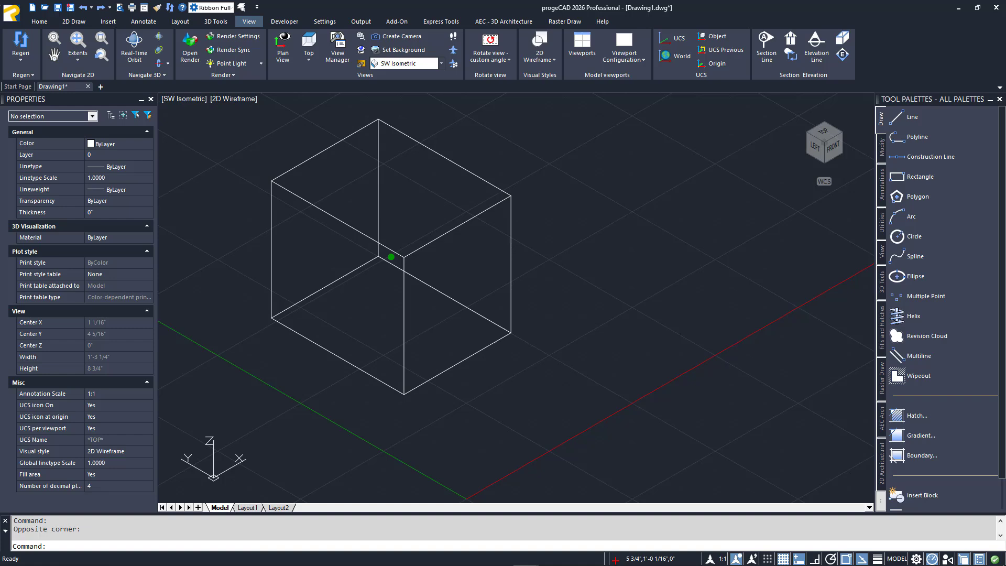
mouse_move(256, 159)
shift+middle_down()
mouse_move(246, 195)
mouse_move(260, 133)
mouse_move(316, 131)
mouse_move(410, 162)
mouse_move(263, 140)
shift+middle_up()
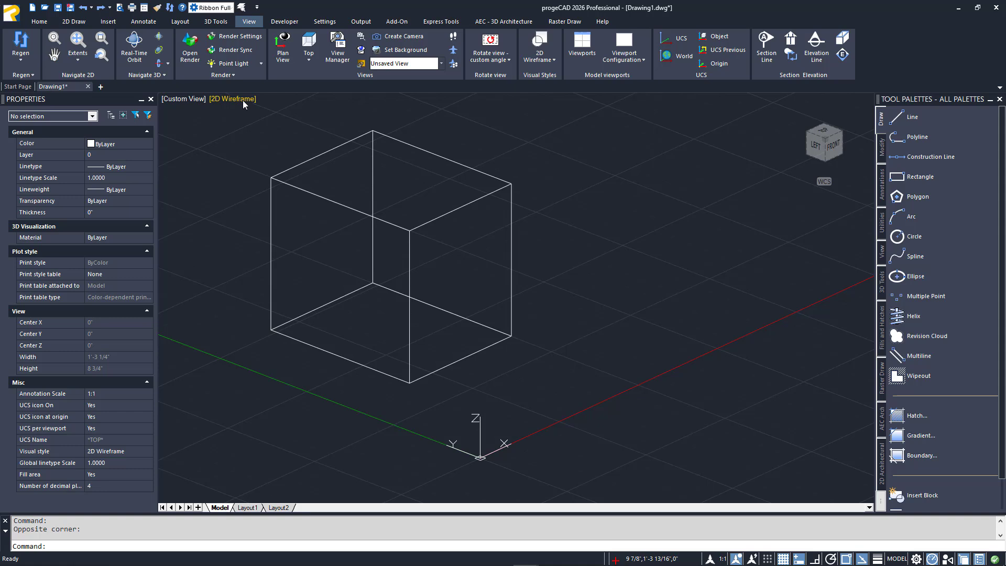
click(243, 101)
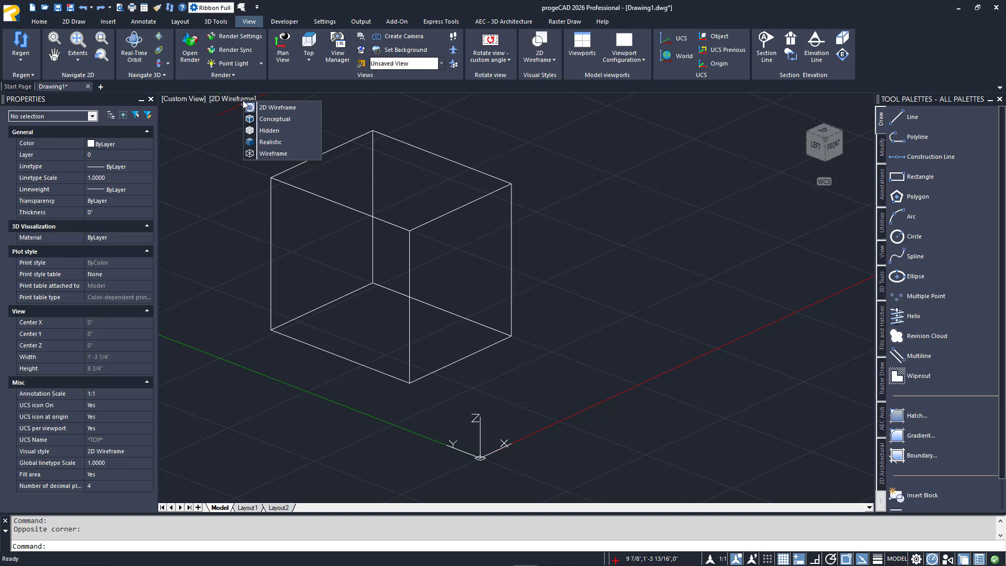
click(265, 119)
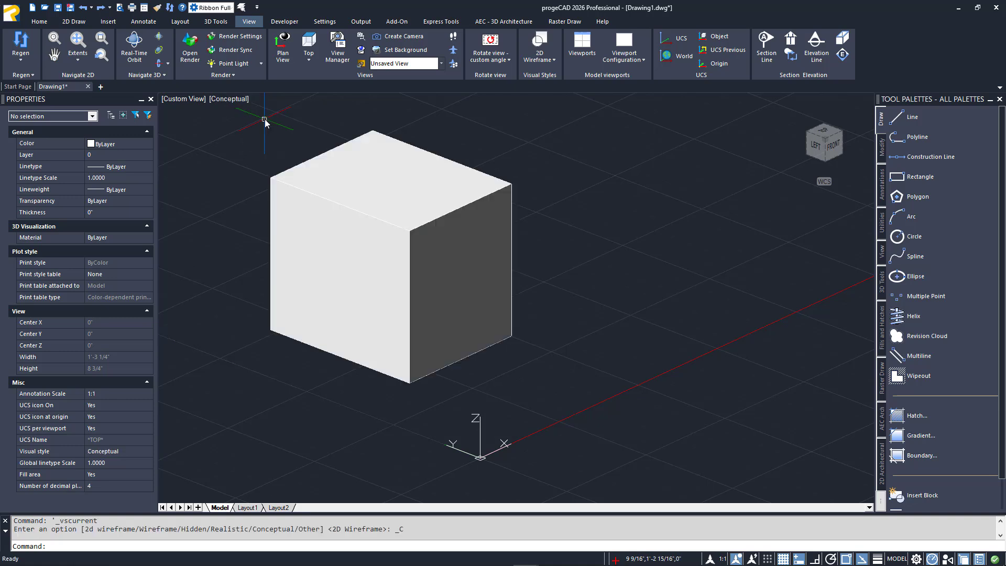
click(229, 98)
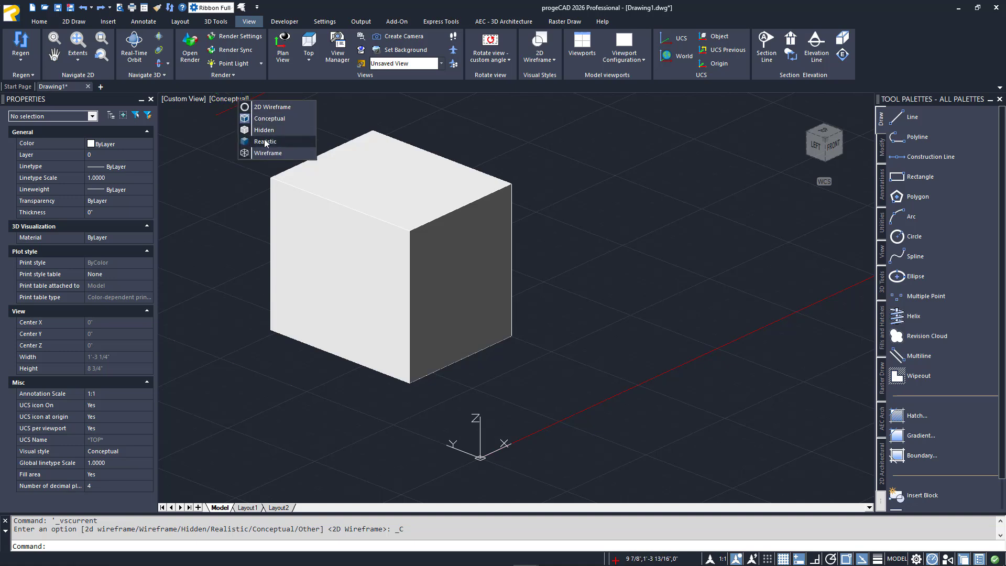
click(270, 107)
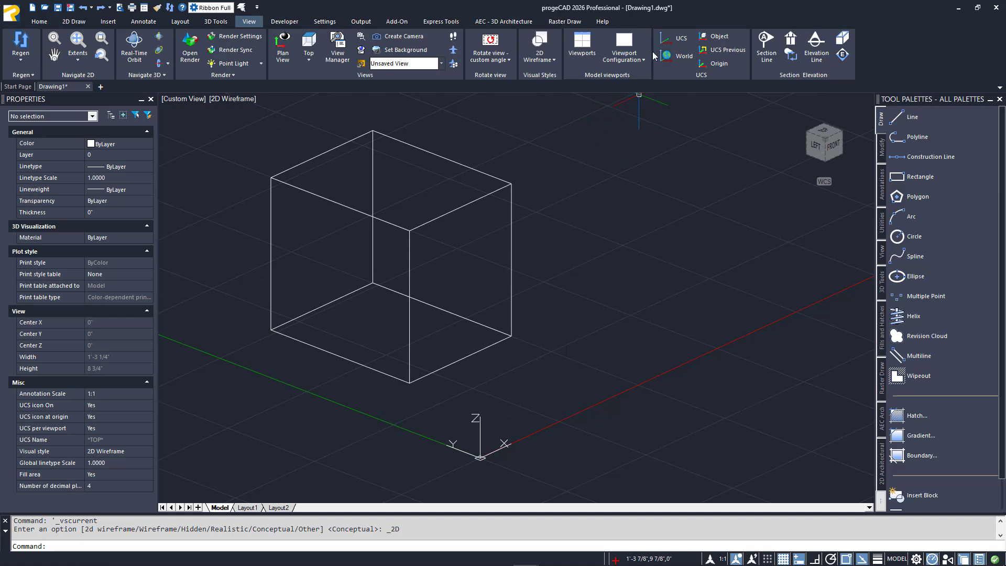
- Create a 3-point UCS at the box's front bottom corner, X along the right bottom edge
click(675, 41)
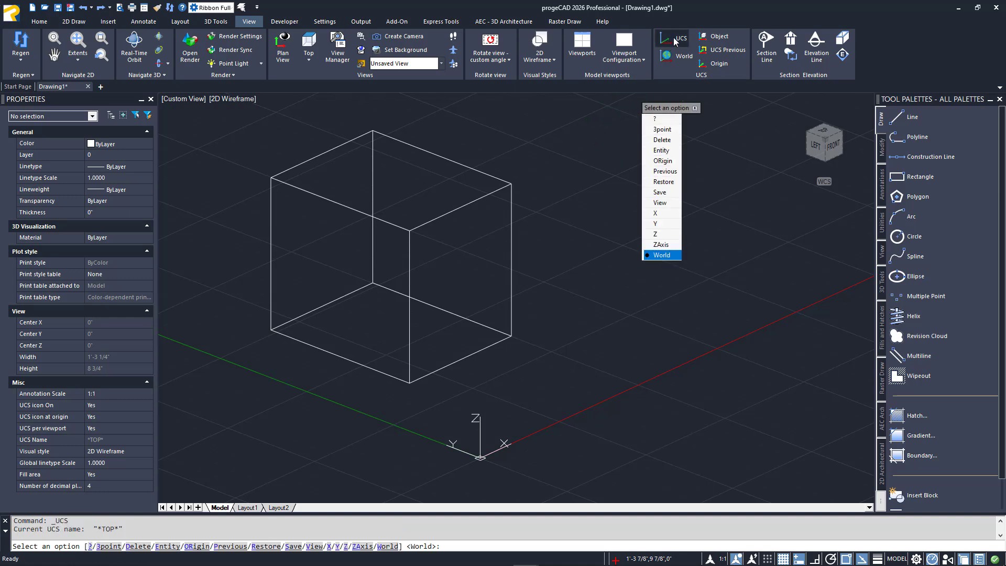
click(663, 130)
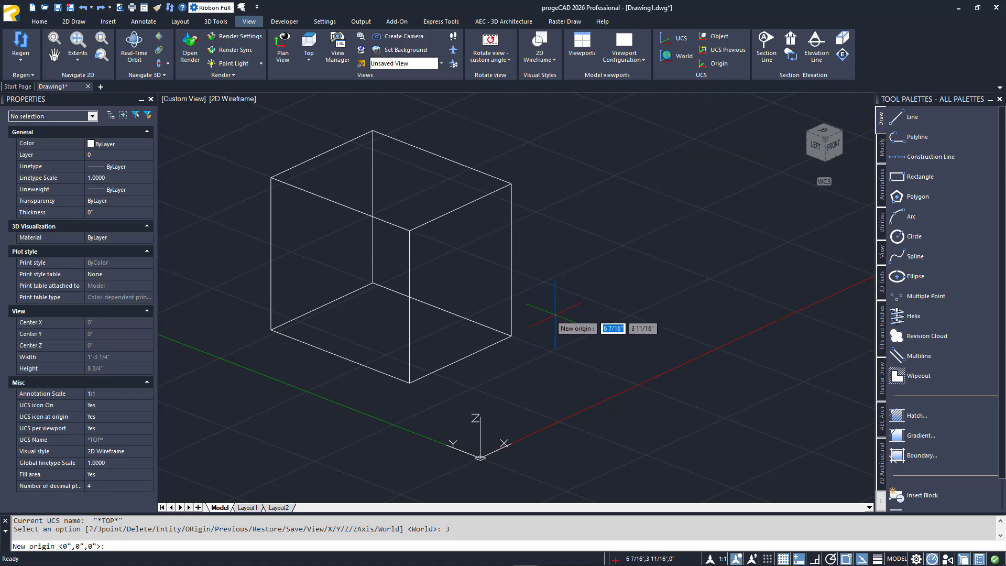
click(409, 383)
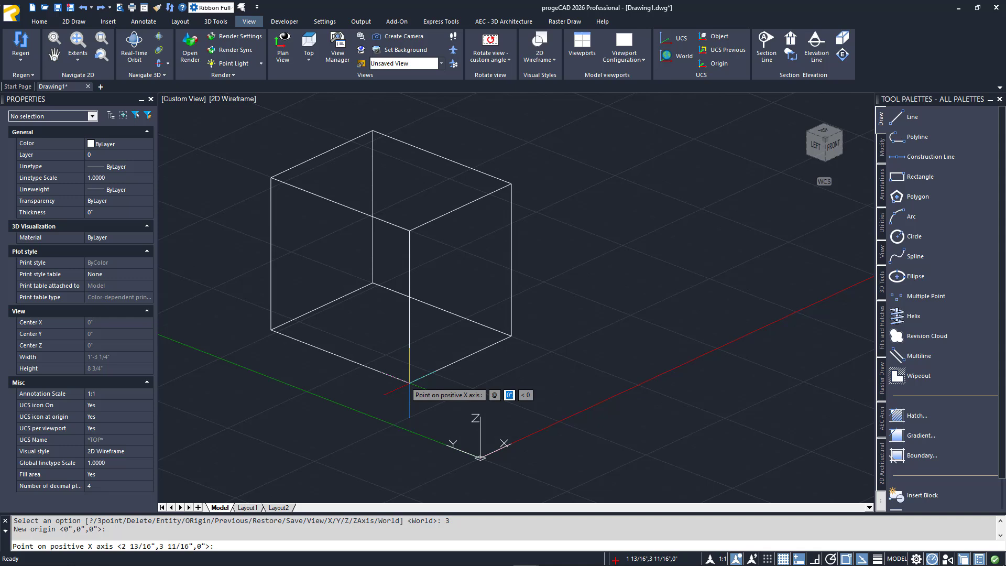
click(510, 336)
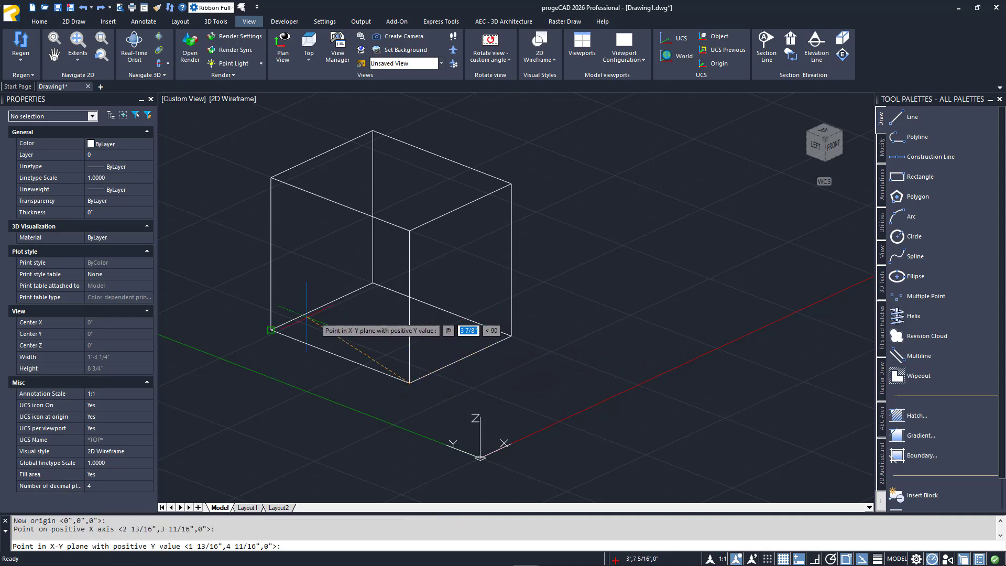
click(283, 329)
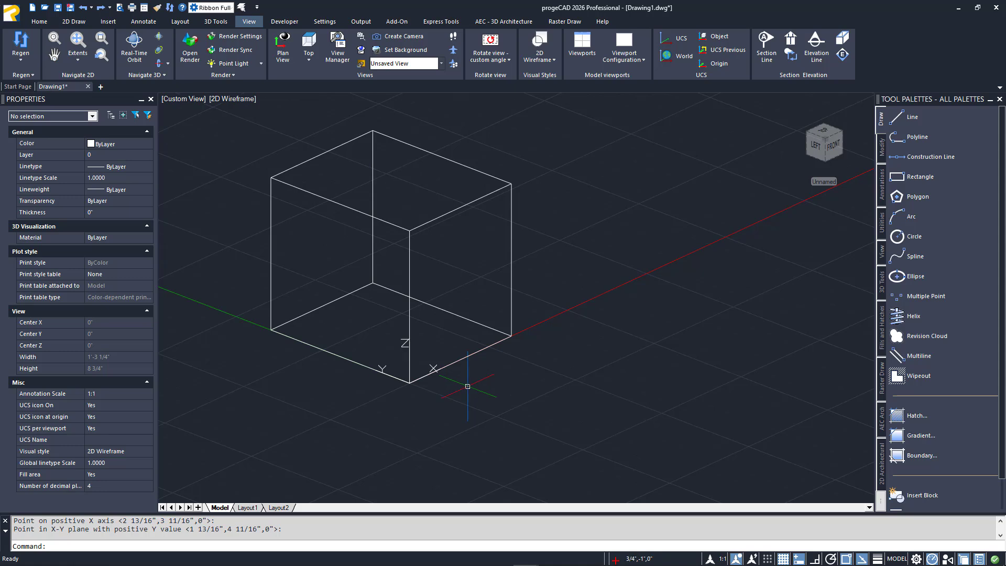
- Draw two corner-to-corner diagonal lines across the box's right face, then restore the World UCS
click(46, 23)
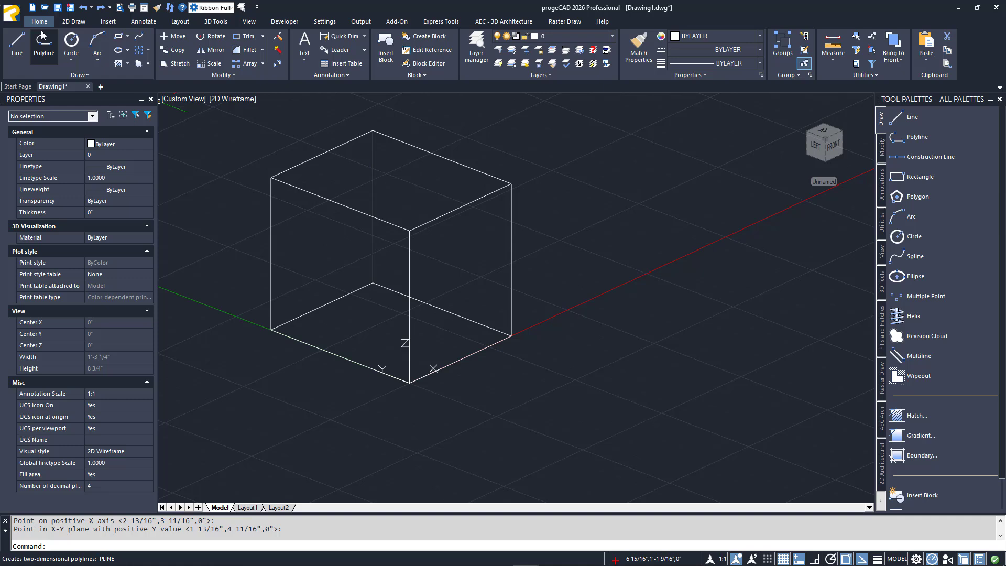
click(20, 45)
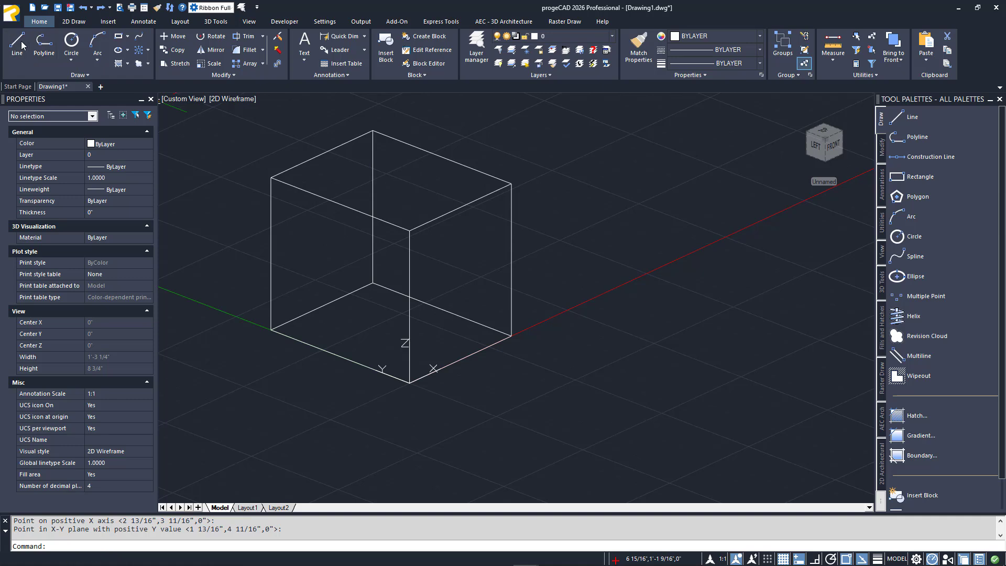
click(409, 230)
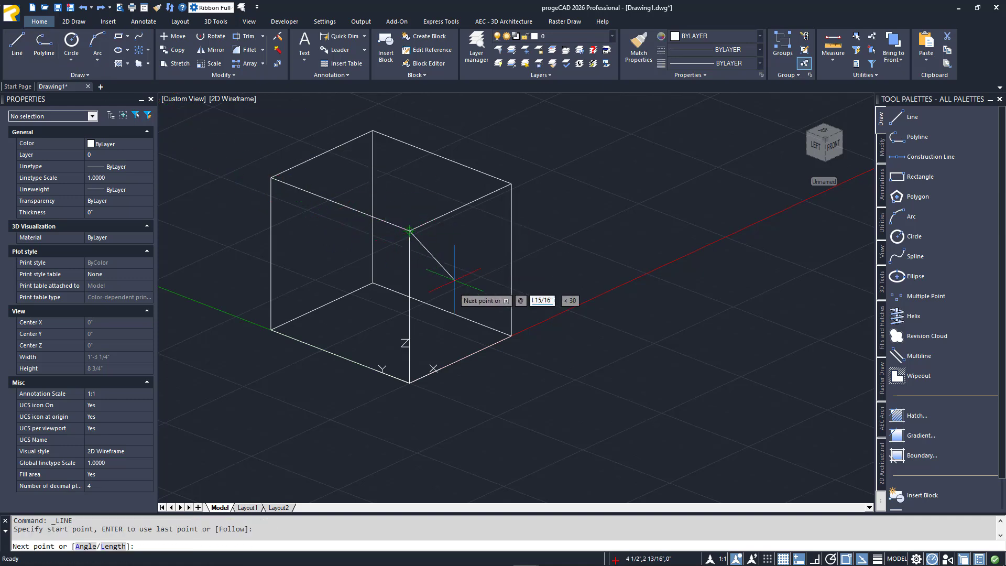
click(510, 335)
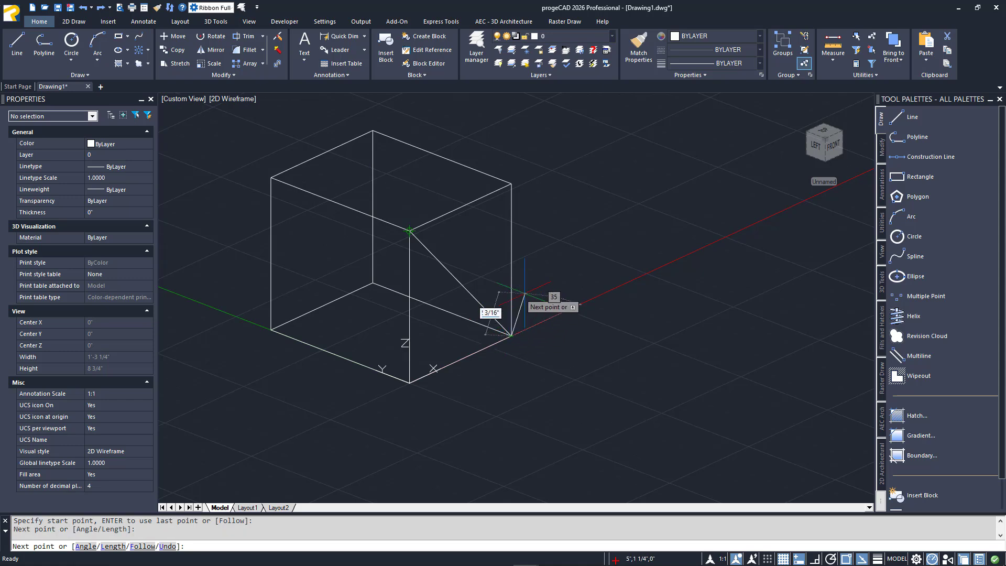
key(Return)
key(Return)
click(511, 183)
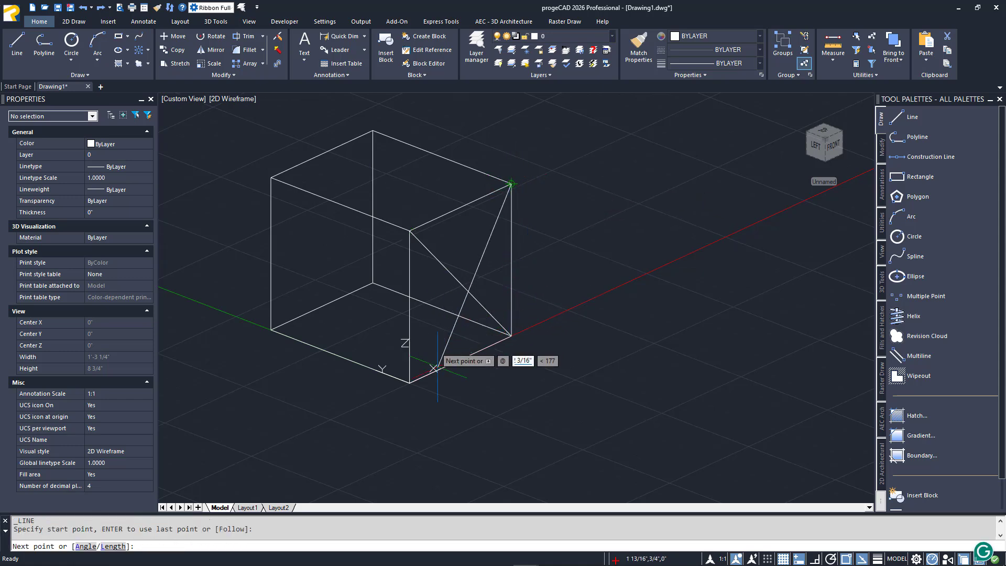
click(409, 382)
key(Return)
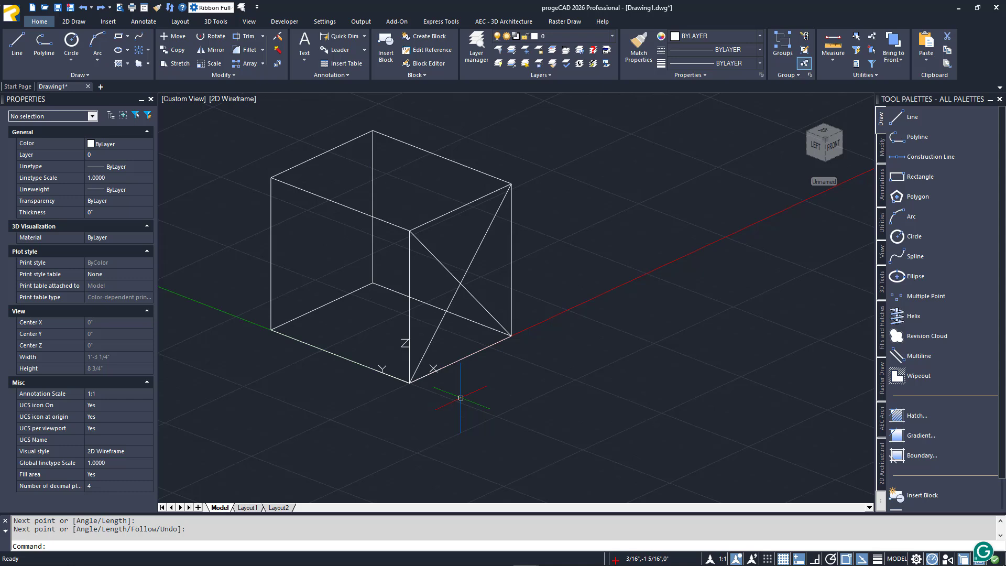
click(825, 183)
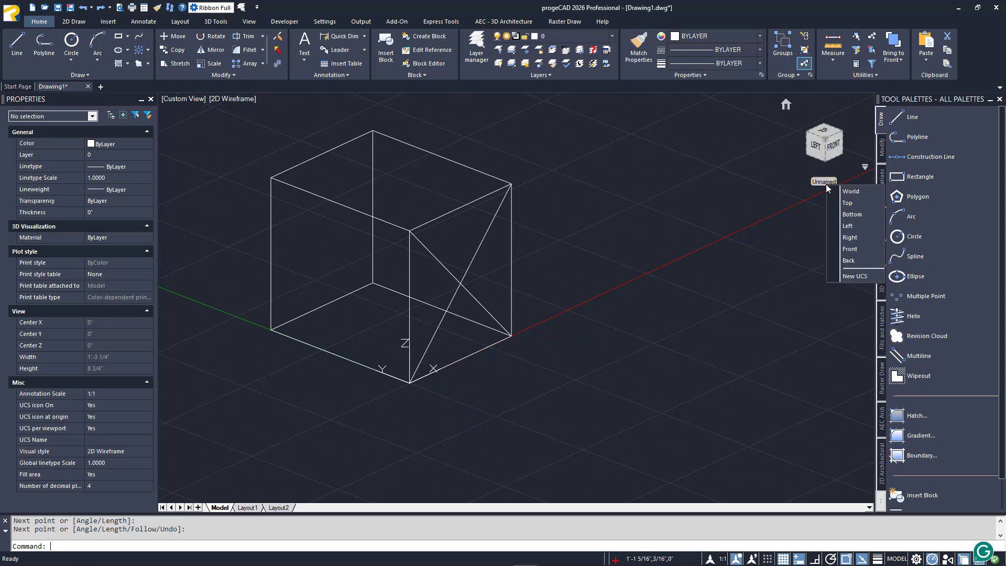
click(849, 191)
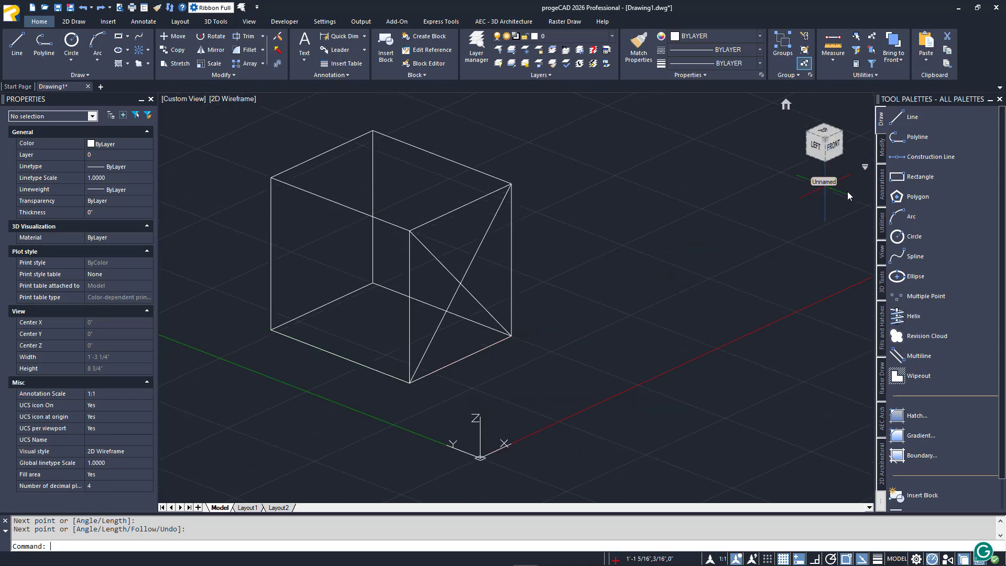